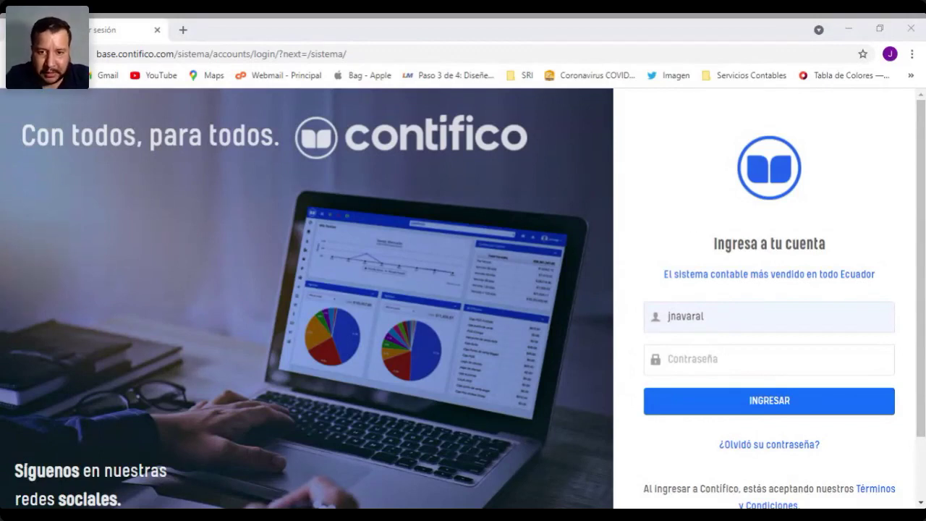
# - Enter the account password on the login form and sign in to the accounting system
pyautogui.hotkey('alt', 'Tab')
pyautogui.write('•')
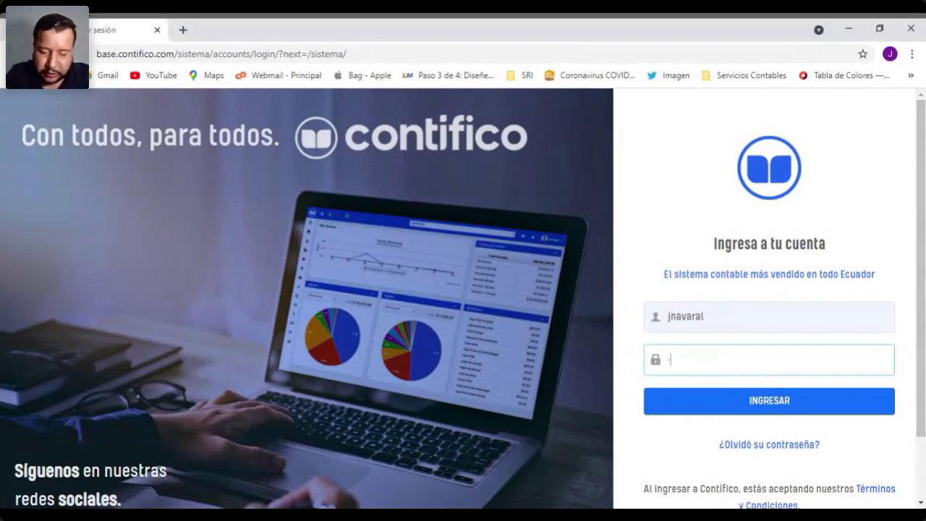
pyautogui.write('••••••')
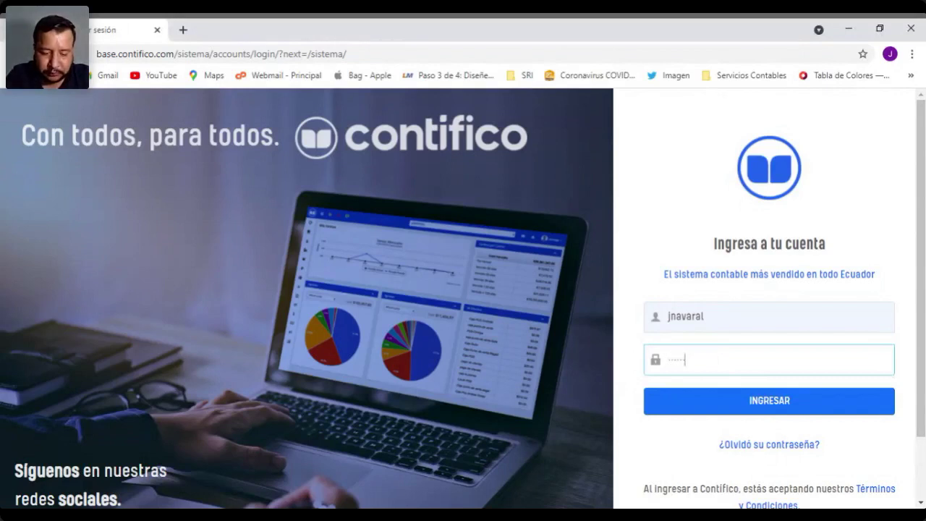
pyautogui.write('••••••••')
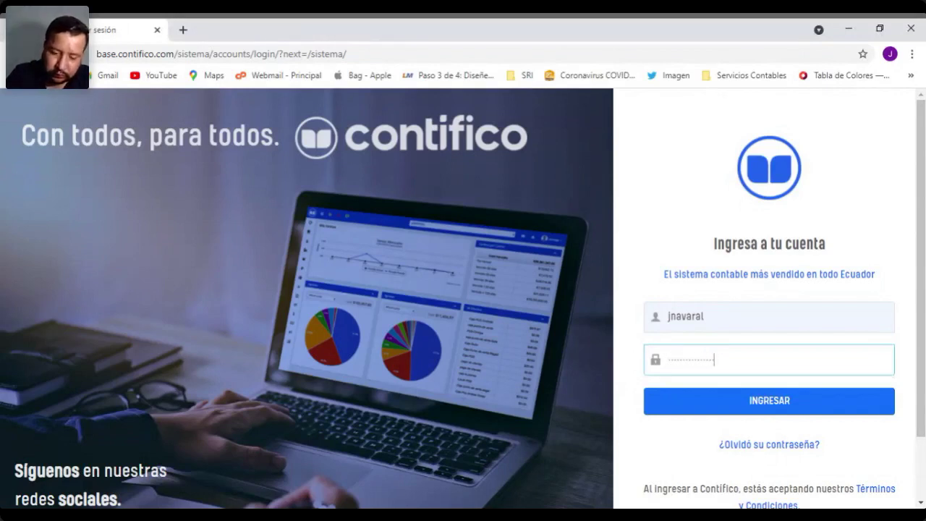
pyautogui.scroll(-1, 735, 415)
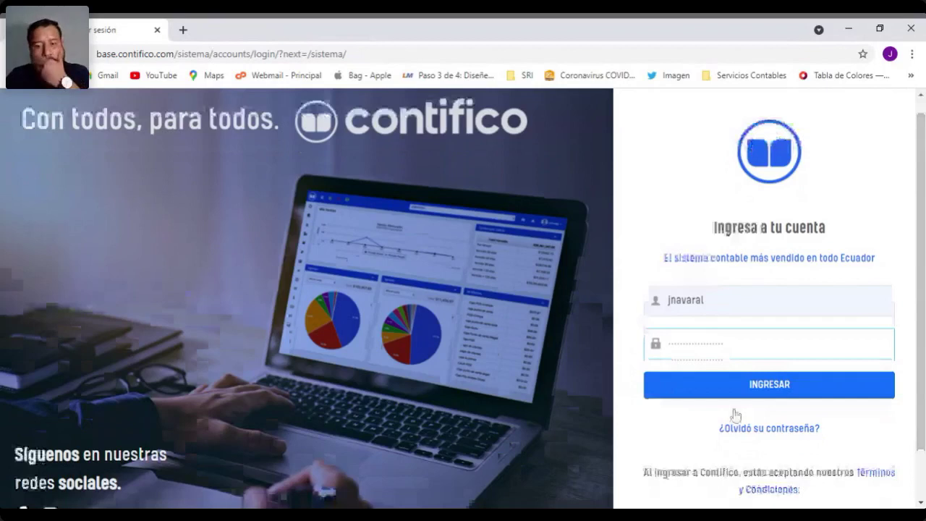
pyautogui.scroll(-2, 736, 415)
pyautogui.click(733, 323)
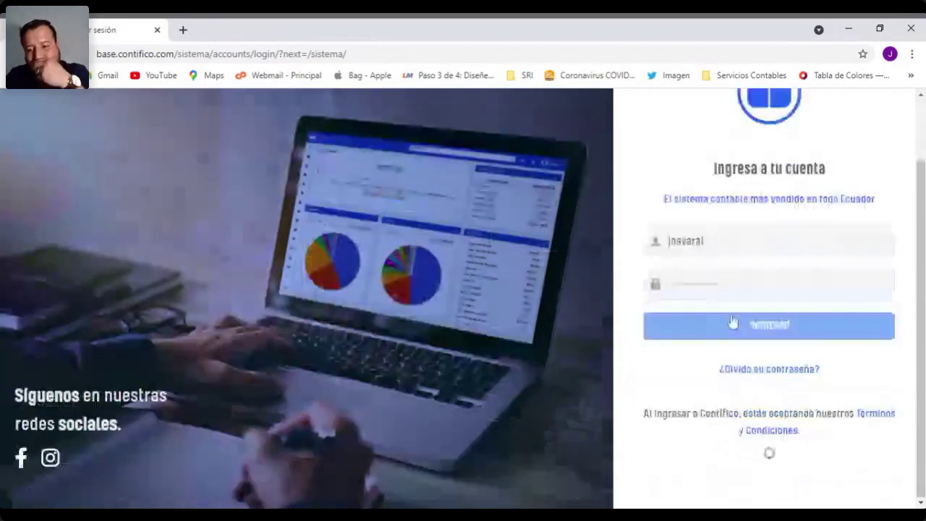
pyautogui.scroll(-1, 712, 475)
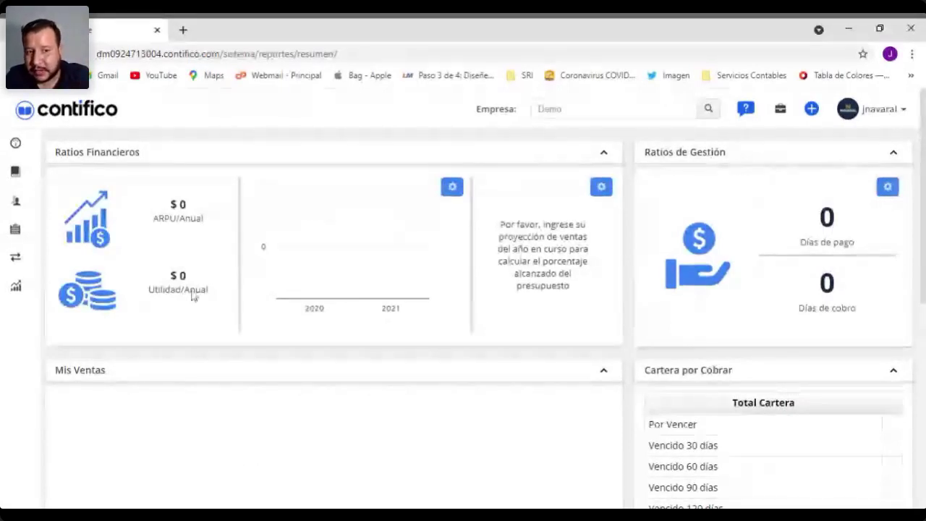
# - Examine the ARPU/Anual, Utilidad/Anual and Días de pago indicators on the summary dashboard
pyautogui.moveTo(151, 219); pyautogui.dragTo(219, 221)
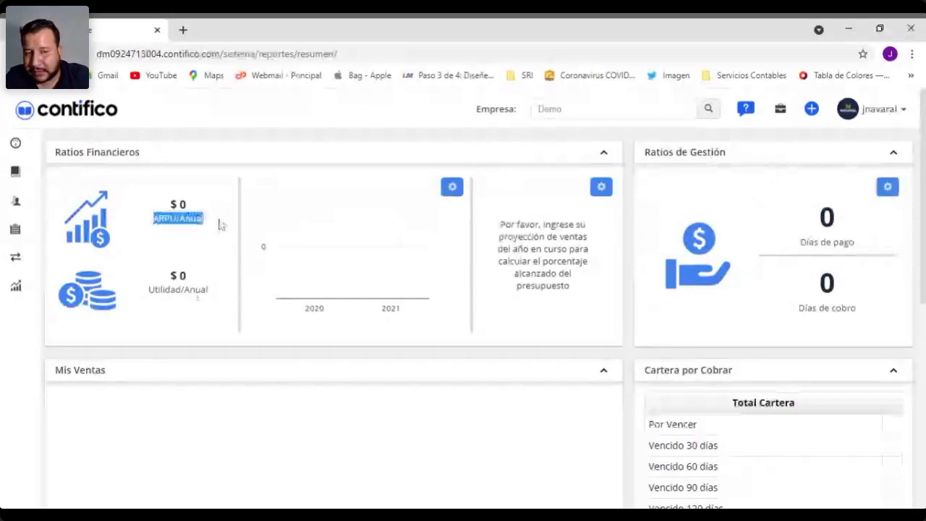
pyautogui.tripleClick(196, 297)
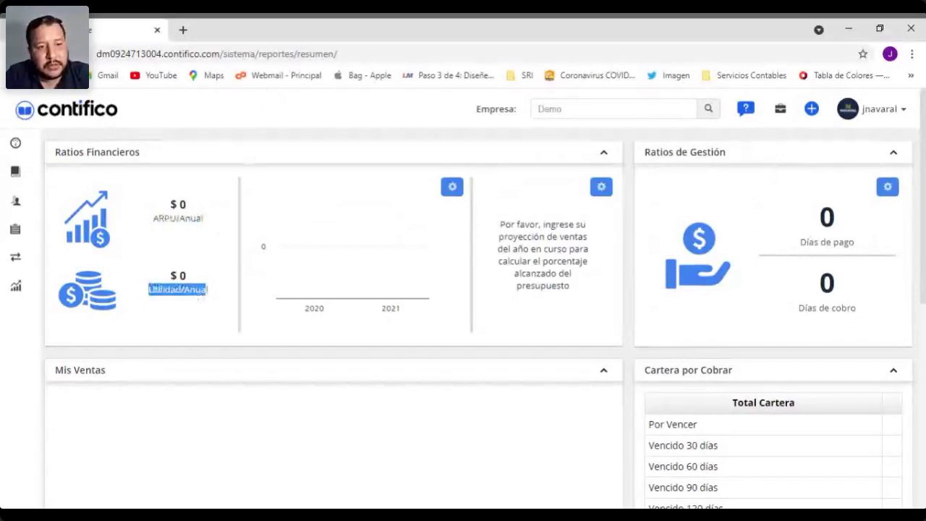
pyautogui.click(177, 231)
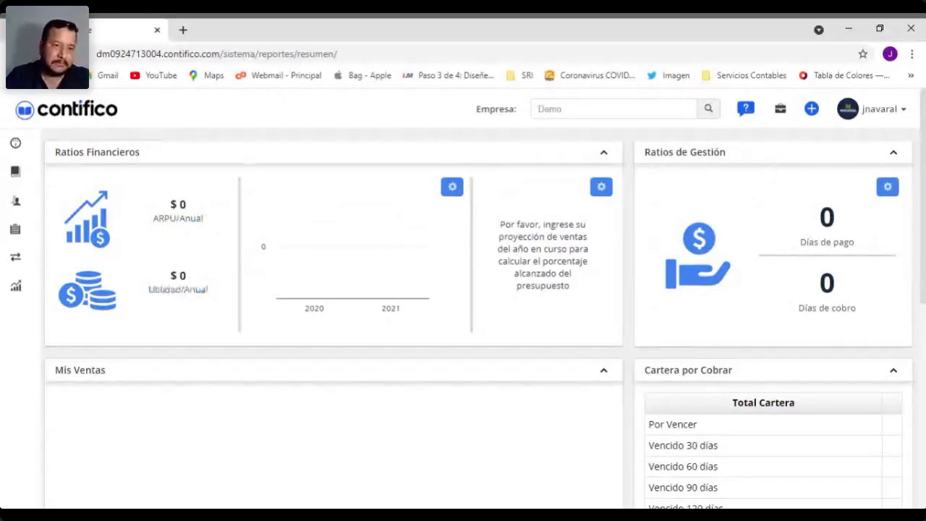
pyautogui.doubleClick(165, 218)
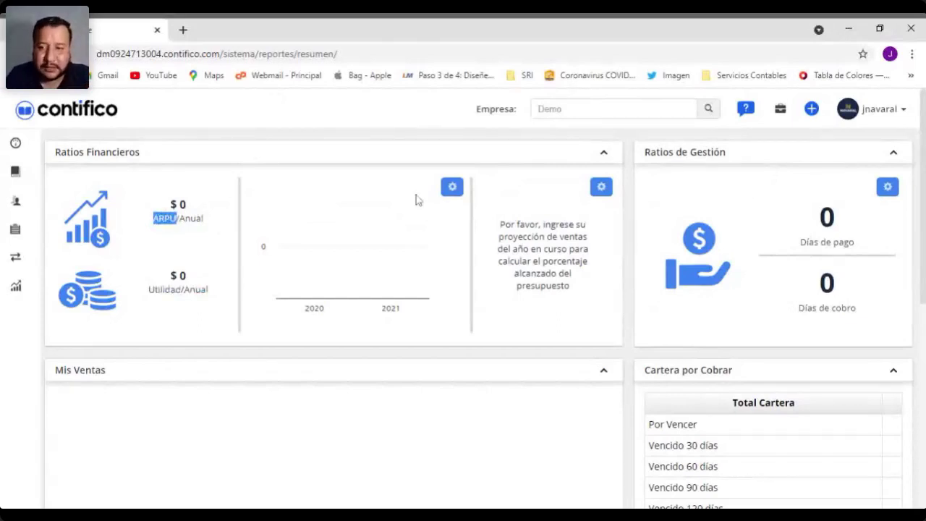
pyautogui.doubleClick(827, 217)
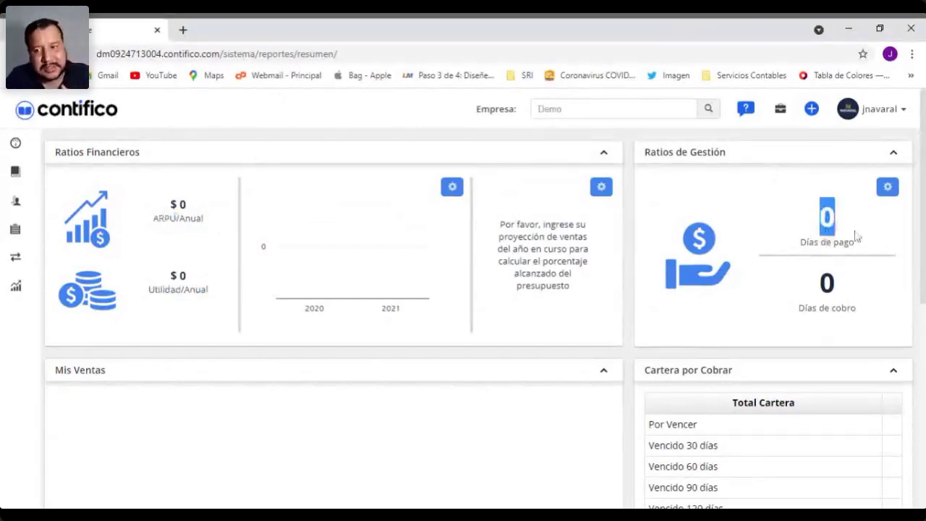
pyautogui.click(856, 238)
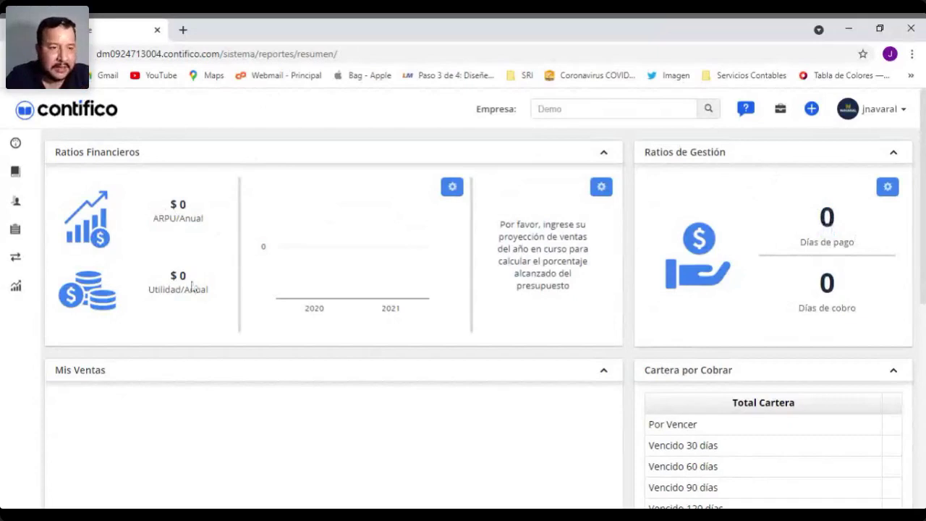
# - Open the Balance General and Estado de Resultados financial reports in separate browser tabs and bring up Estado de Resultados
pyautogui.click(22, 289)
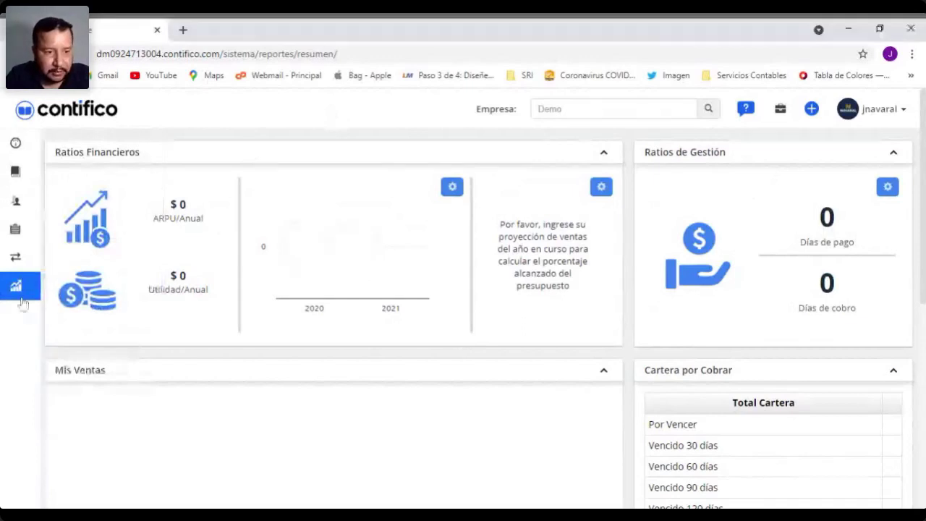
pyautogui.moveTo(26, 298)
pyautogui.click(96, 334)
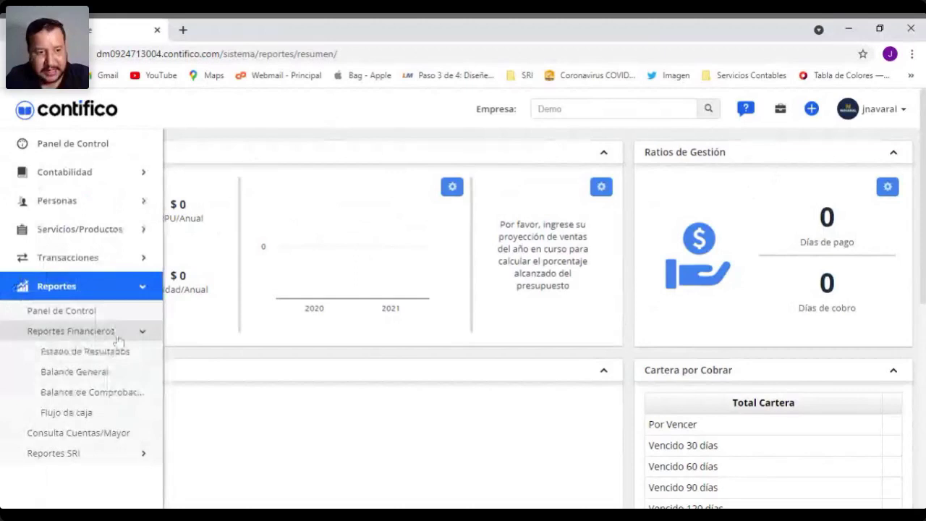
pyautogui.keyDown('ctrl'); pyautogui.click(110, 374); pyautogui.keyUp('ctrl')
pyautogui.keyDown('ctrl'); pyautogui.click(58, 353); pyautogui.keyUp('ctrl')
pyautogui.hotkey('ctrl', 'Tab')
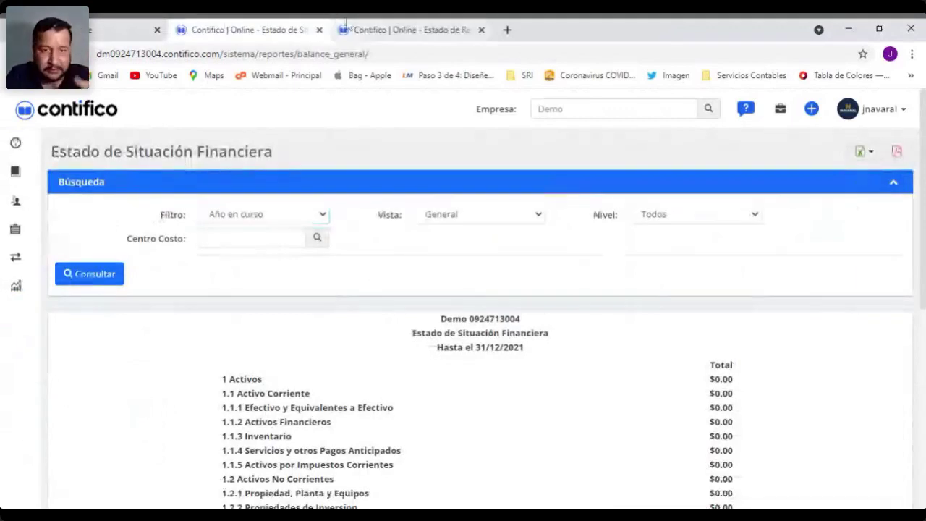
pyautogui.click(369, 27)
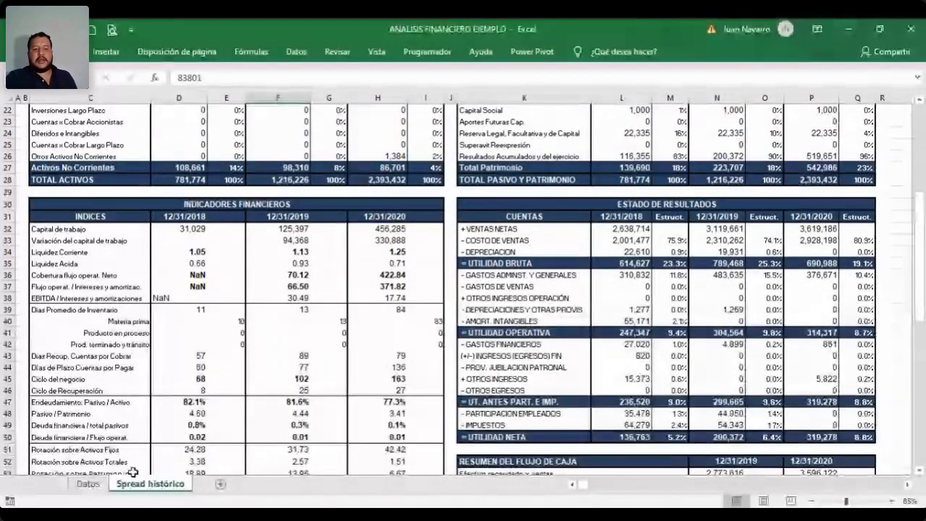
# - Show the Datos sheet of the ANALISIS FINANCIERO EJEMPLO workbook in Excel and examine the historical Balance General accounts
pyautogui.click(87, 483)
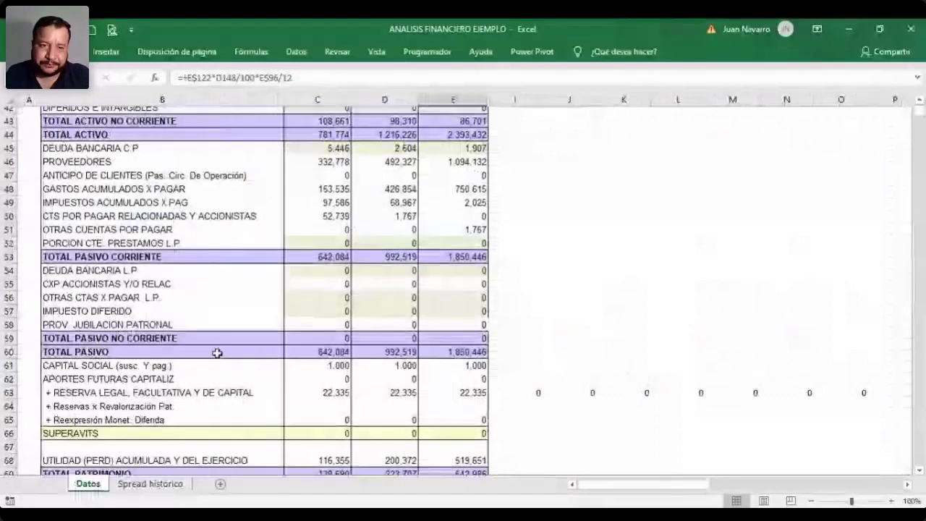
pyautogui.scroll(14, 217, 352)
pyautogui.scroll(-3, 217, 353)
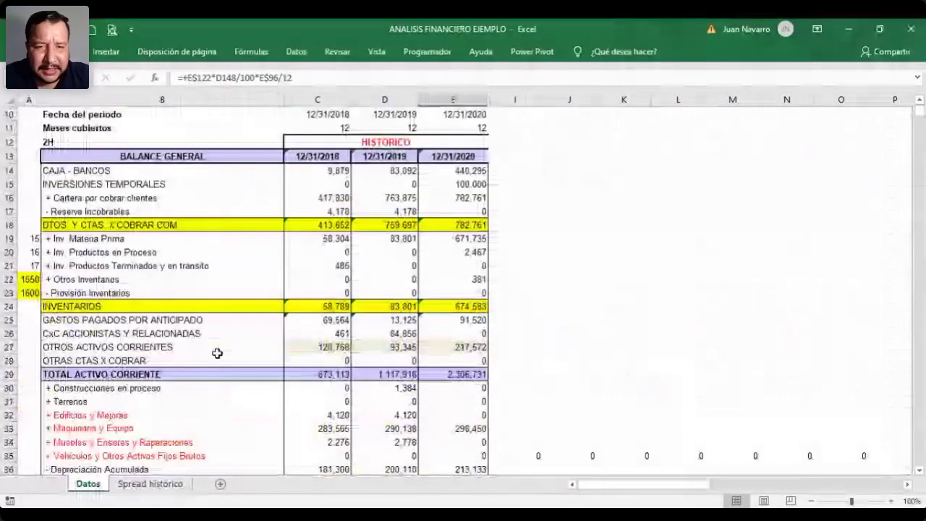
pyautogui.scroll(-1, 217, 353)
pyautogui.scroll(1, 771, 259)
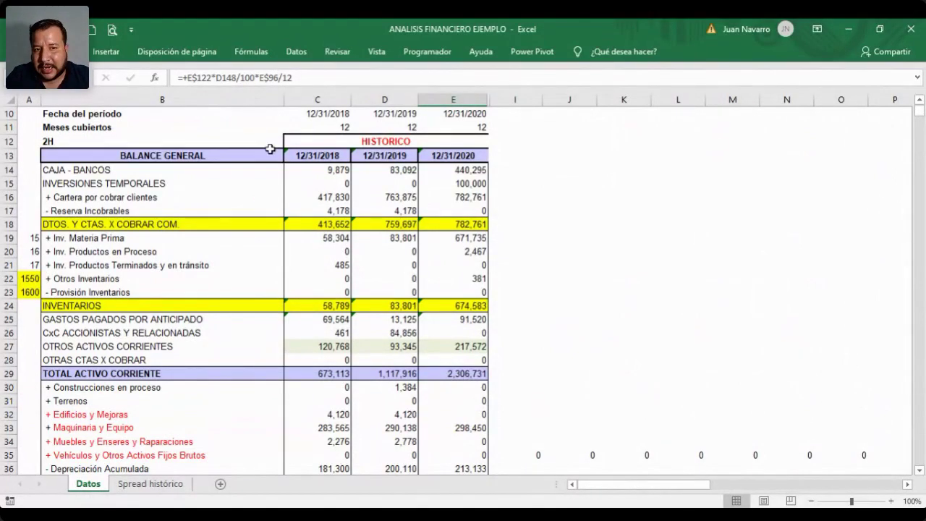
pyautogui.moveTo(313, 135); pyautogui.dragTo(233, 235)
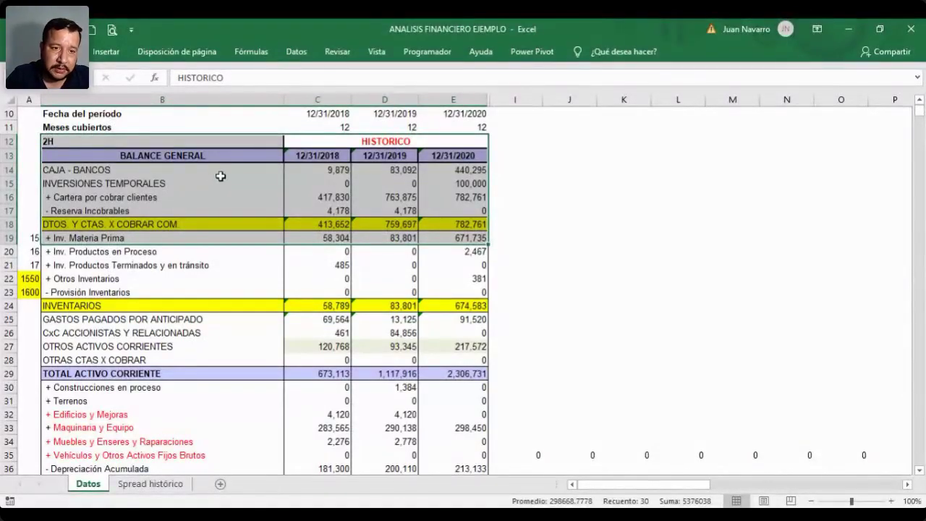
pyautogui.scroll(-2, 257, 217)
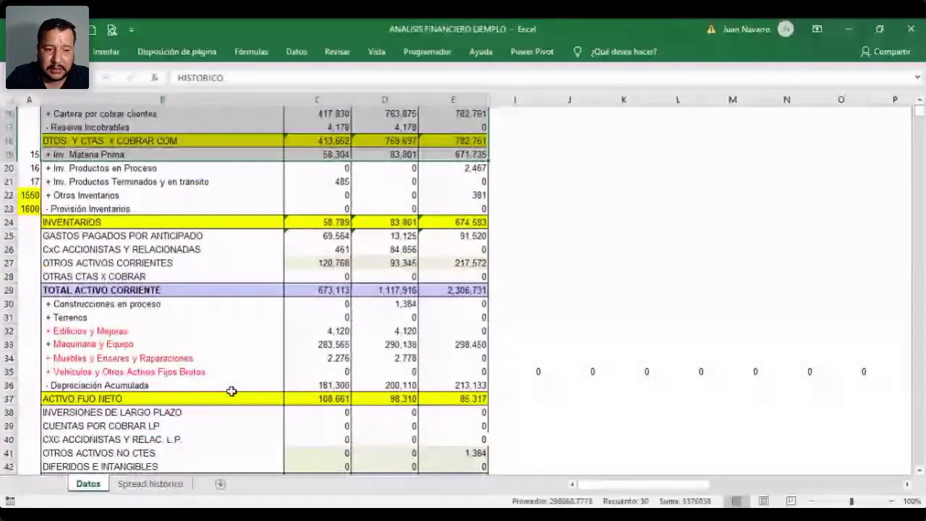
pyautogui.scroll(-5, 231, 389)
pyautogui.scroll(-8, 236, 299)
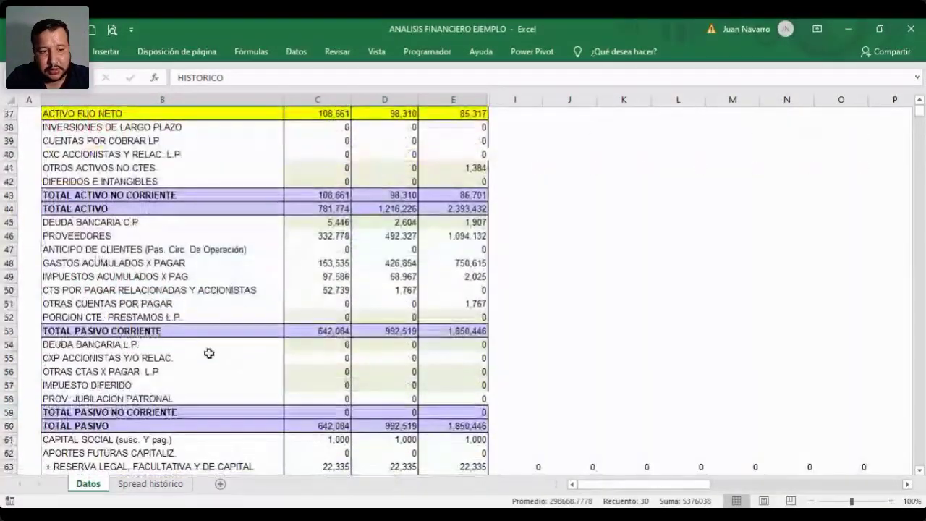
# - Examine the Estado de Resultados section on the Datos sheet and highlight its three period dates in C73:E73
pyautogui.scroll(-1, 187, 350)
pyautogui.scroll(-1, 186, 348)
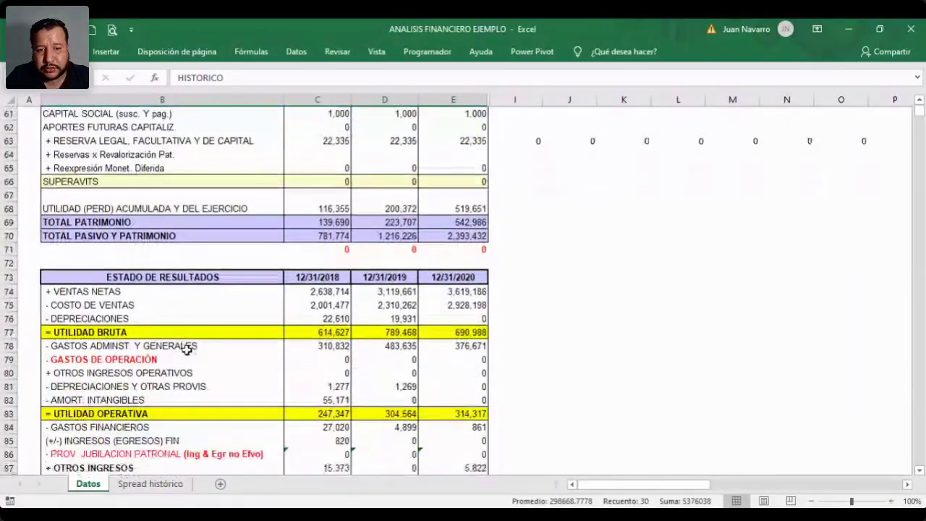
pyautogui.scroll(-2, 286, 290)
pyautogui.moveTo(335, 196); pyautogui.dragTo(453, 193)
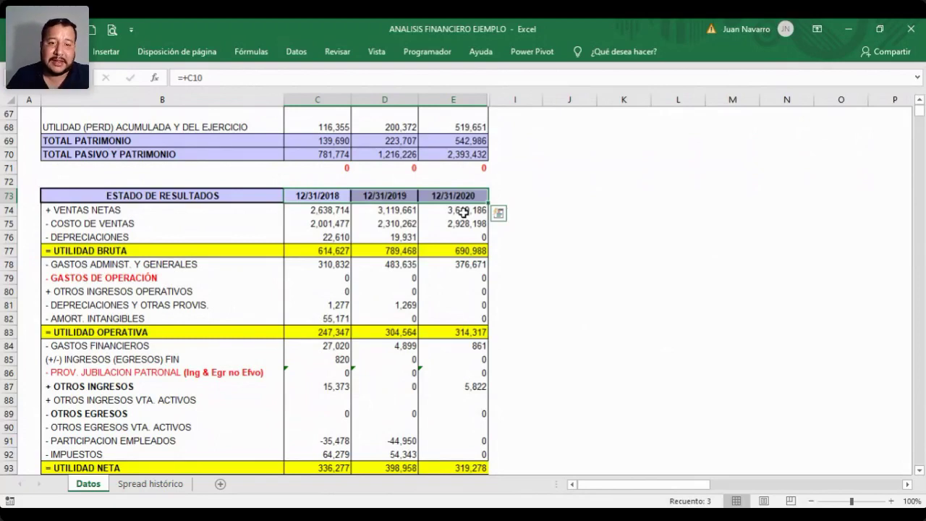
pyautogui.scroll(-6, 318, 226)
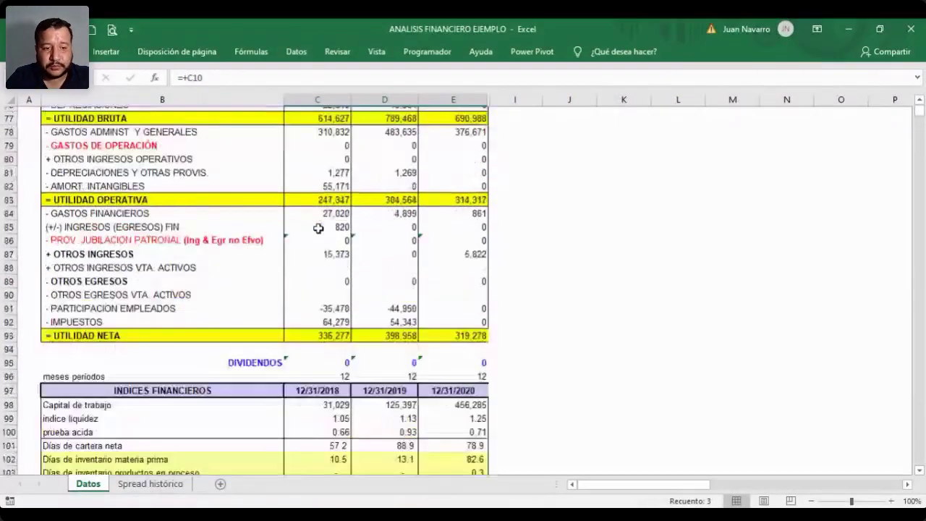
# - Examine the Indices Financieros section, checking working capital, supplier payment days, and net sales to fixed assets across the periods
pyautogui.scroll(-3, 318, 229)
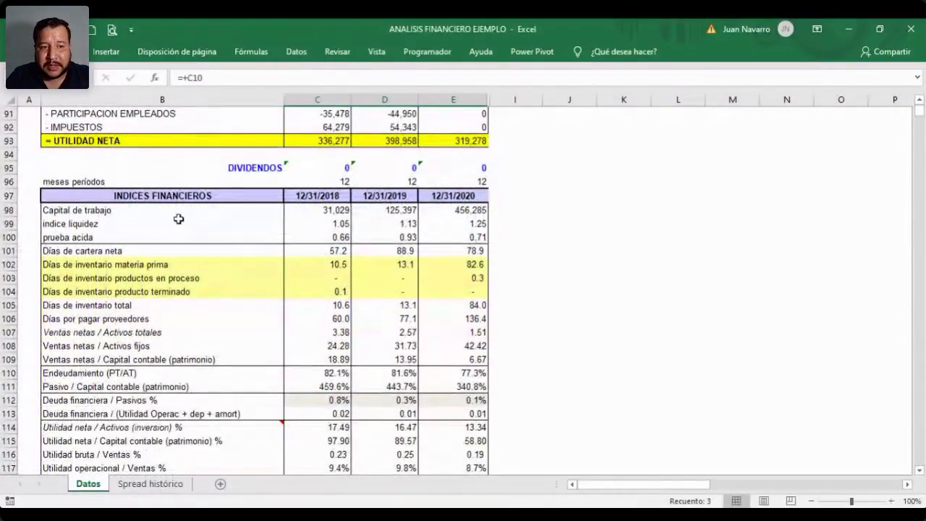
pyautogui.click(298, 208)
pyautogui.click(390, 209)
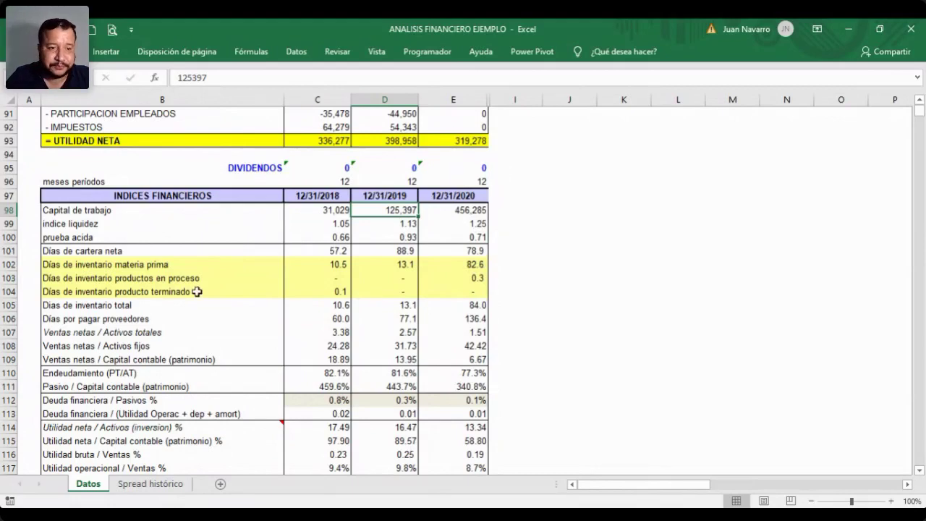
pyautogui.scroll(-1, 196, 293)
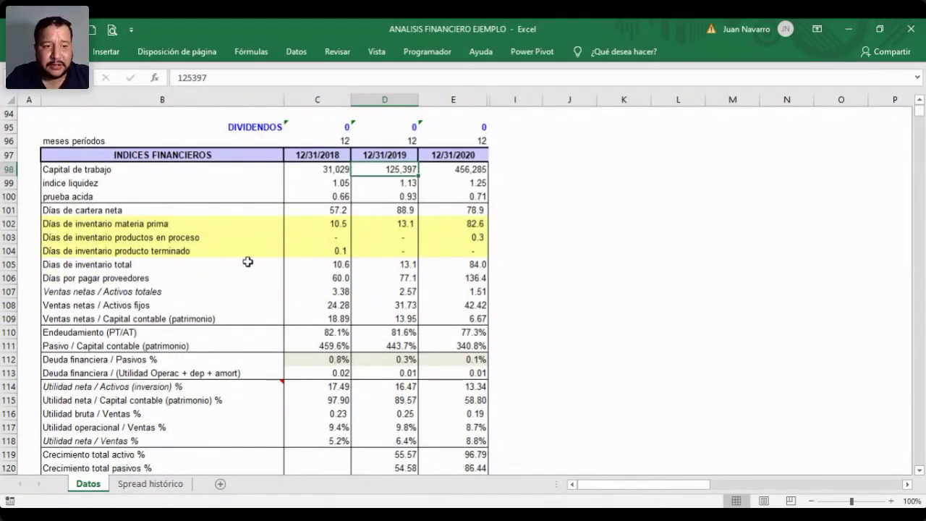
pyautogui.scroll(-2, 246, 262)
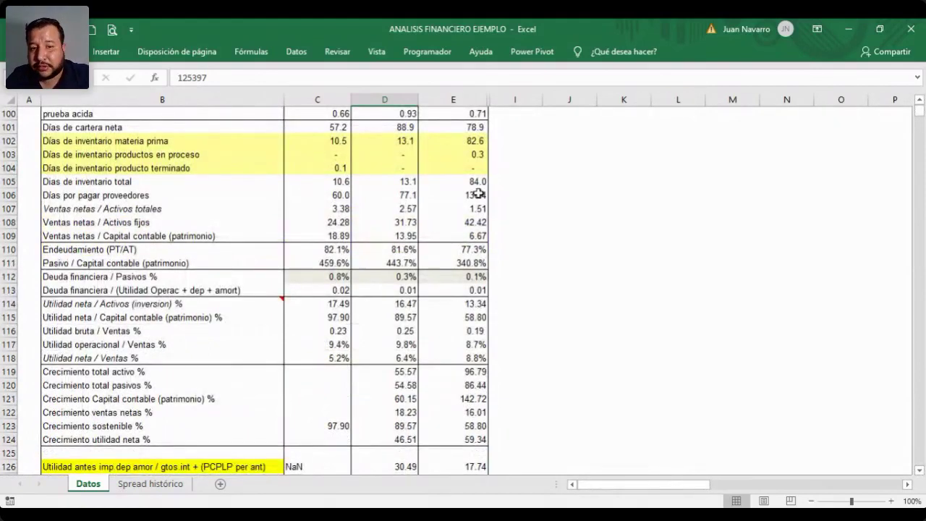
pyautogui.moveTo(347, 201); pyautogui.dragTo(459, 194)
pyautogui.click(355, 225)
pyautogui.scroll(-1, 355, 225)
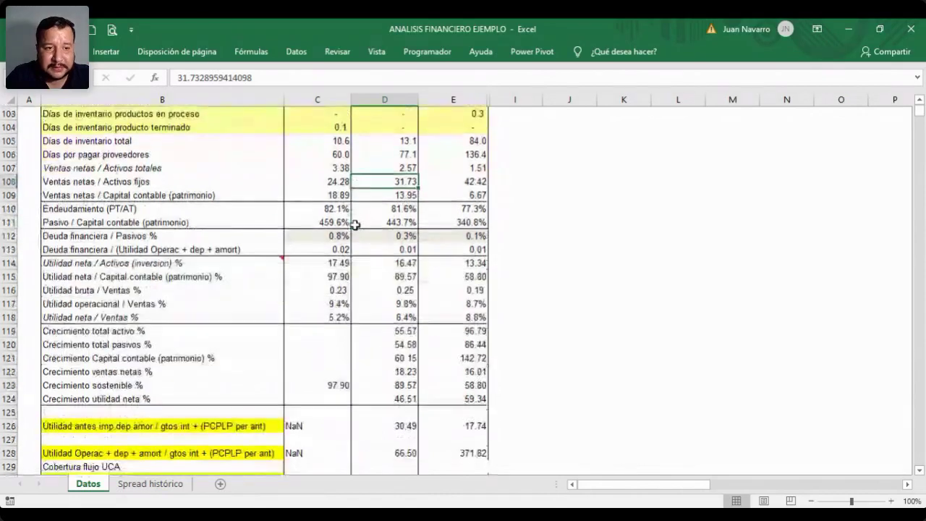
pyautogui.scroll(-1, 355, 225)
pyautogui.scroll(-4, 355, 225)
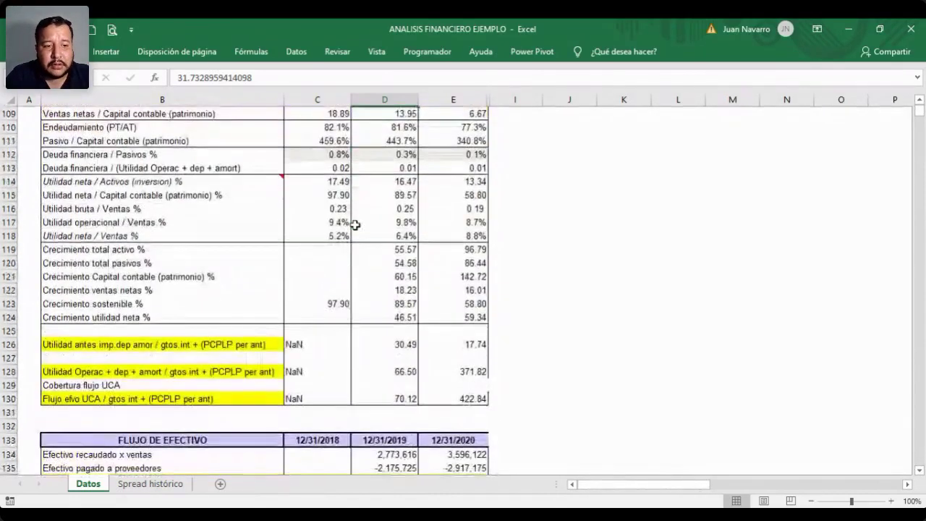
# - Highlight the Flujo de Efectivo table and the Margen Bruto row of Administracion Flujo de Caja to examine them
pyautogui.scroll(-6, 201, 297)
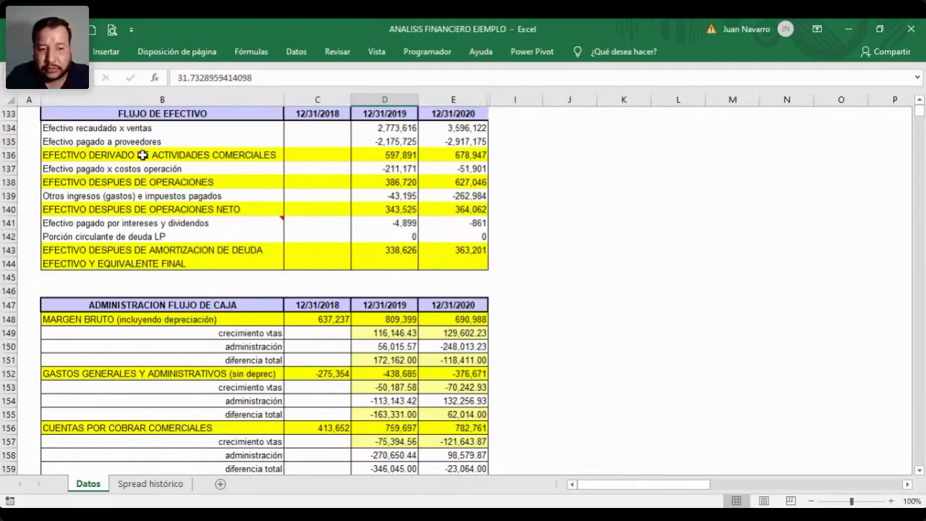
pyautogui.moveTo(163, 114); pyautogui.dragTo(453, 264)
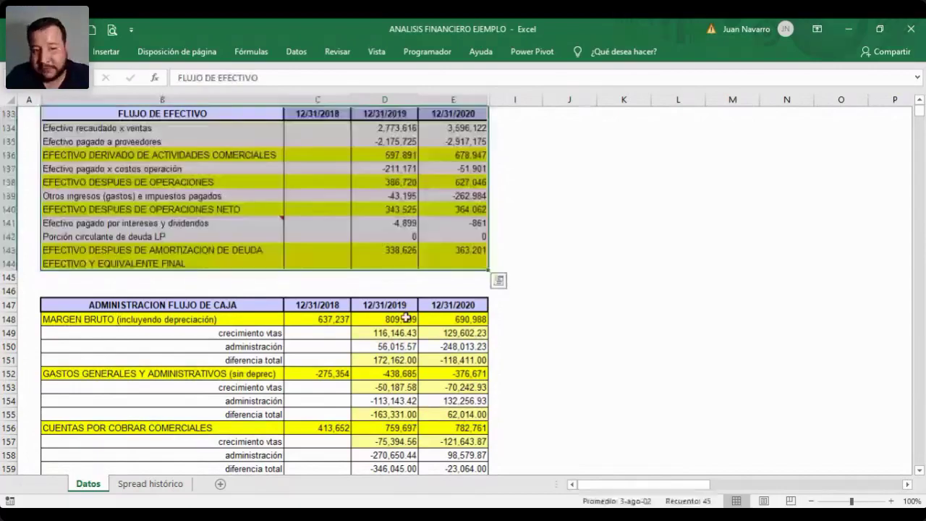
pyautogui.moveTo(162, 319); pyautogui.dragTo(472, 325)
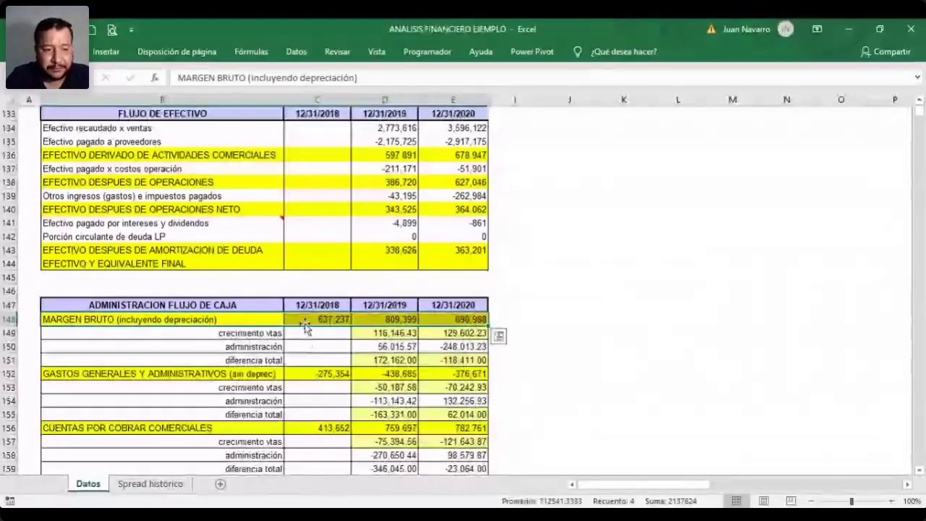
pyautogui.scroll(-1, 185, 332)
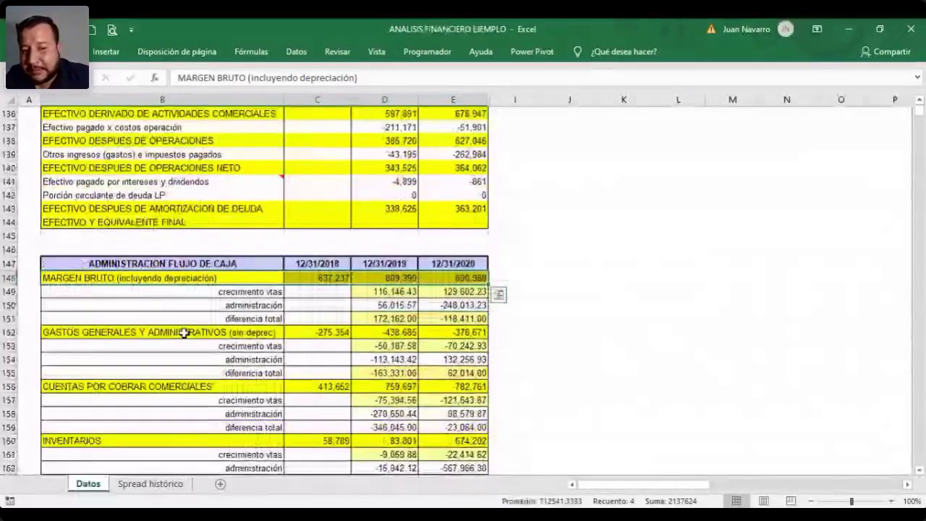
# - Examine the rest of the Administracion Flujo de Caja table and highlight the EBITDA values in C169:E169
pyautogui.scroll(-1, 184, 333)
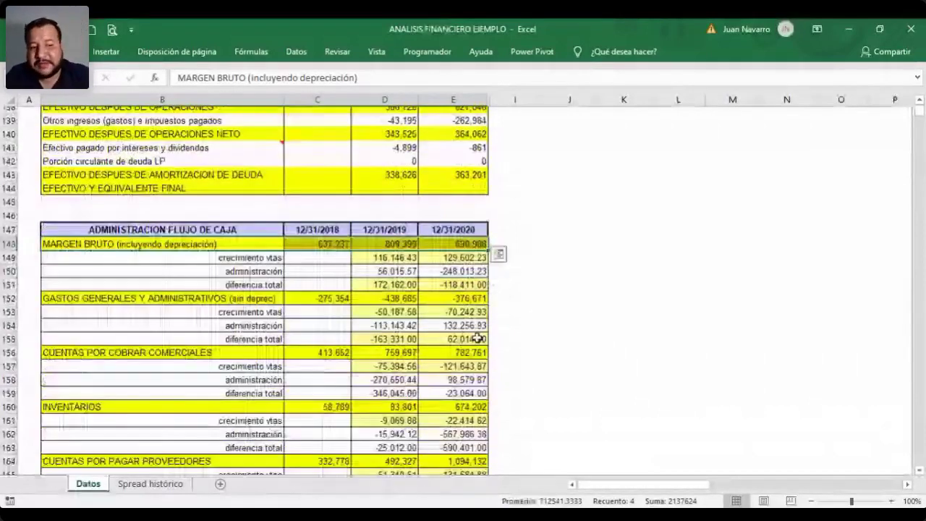
pyautogui.scroll(-3, 478, 337)
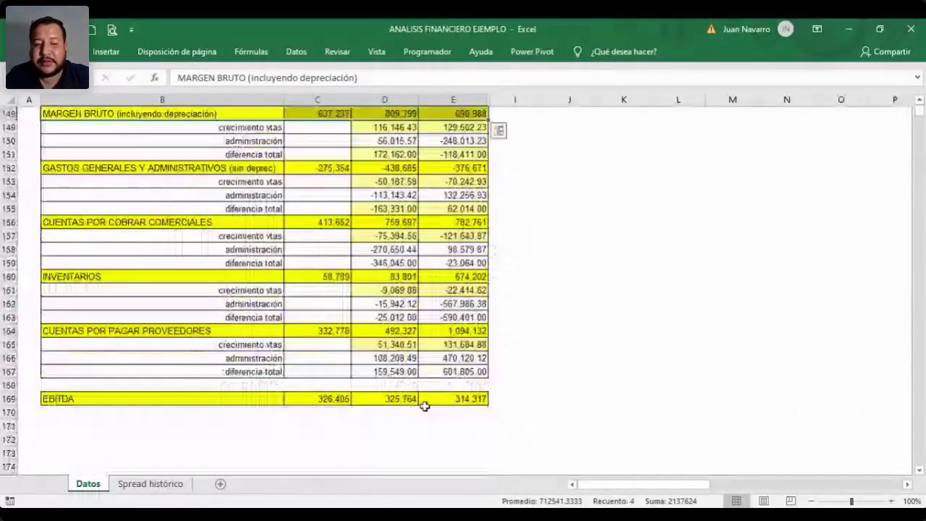
pyautogui.moveTo(317, 398); pyautogui.dragTo(453, 399)
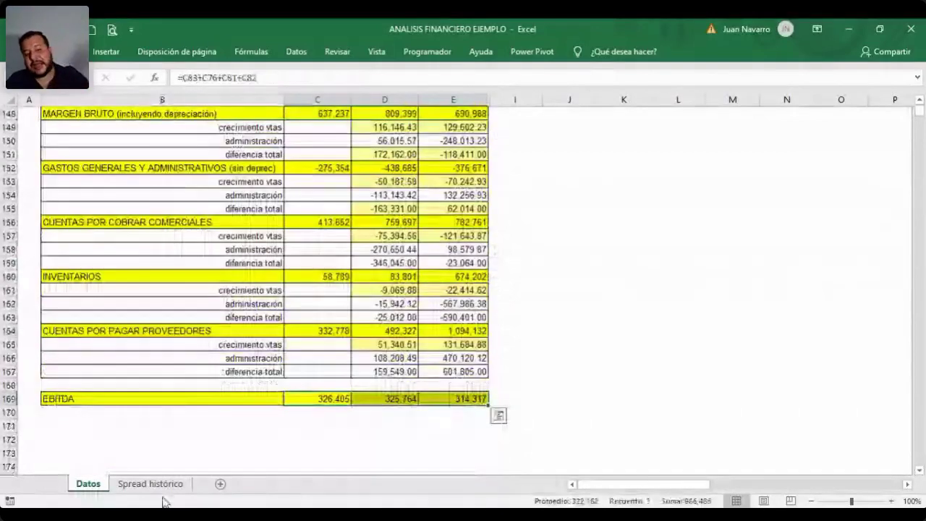
# - Show the Spread histórico sheet and highlight each of the three Comp. percentage columns in the ACTIVOS table in turn
pyautogui.click(154, 484)
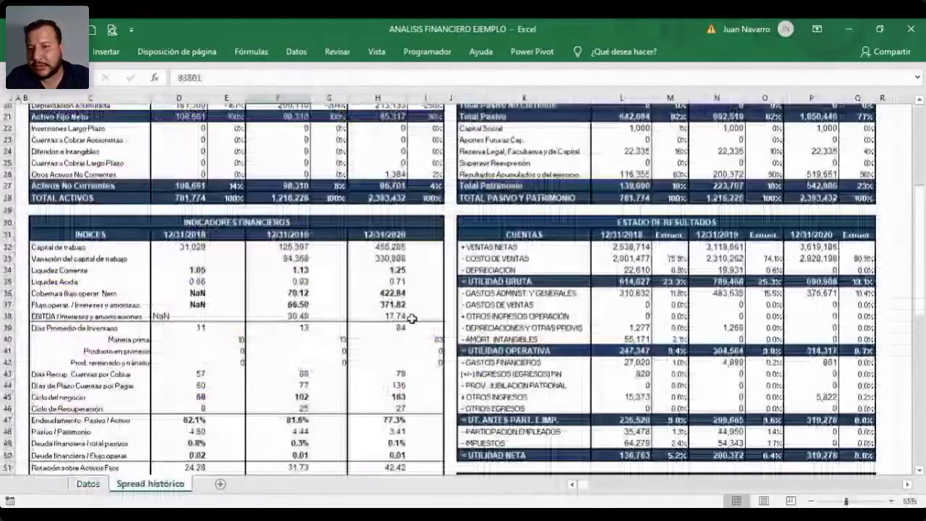
pyautogui.scroll(5, 411, 318)
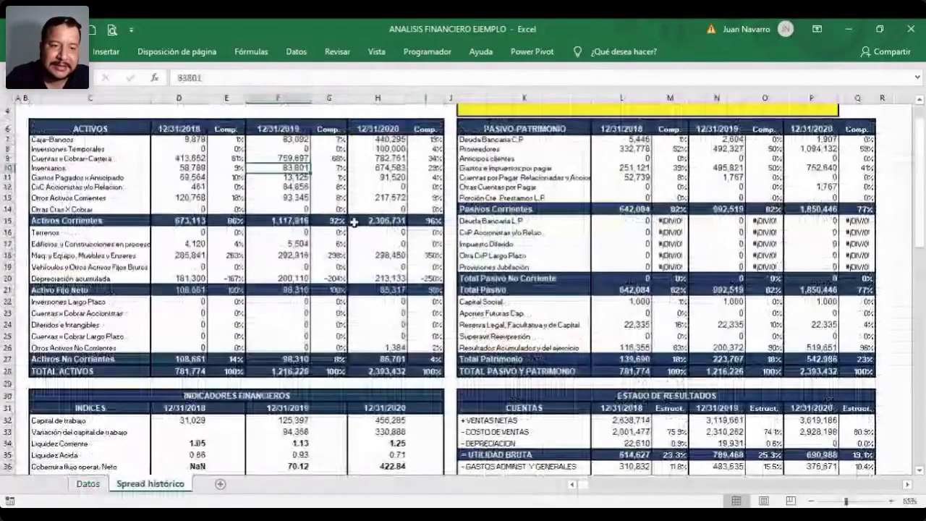
pyautogui.scroll(-1, 353, 222)
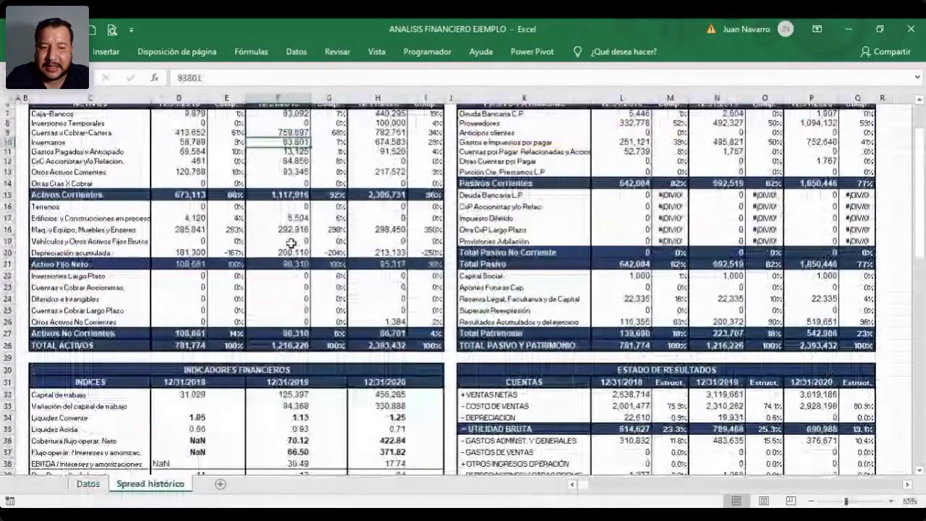
pyautogui.scroll(1, 290, 242)
pyautogui.moveTo(226, 128); pyautogui.dragTo(226, 370)
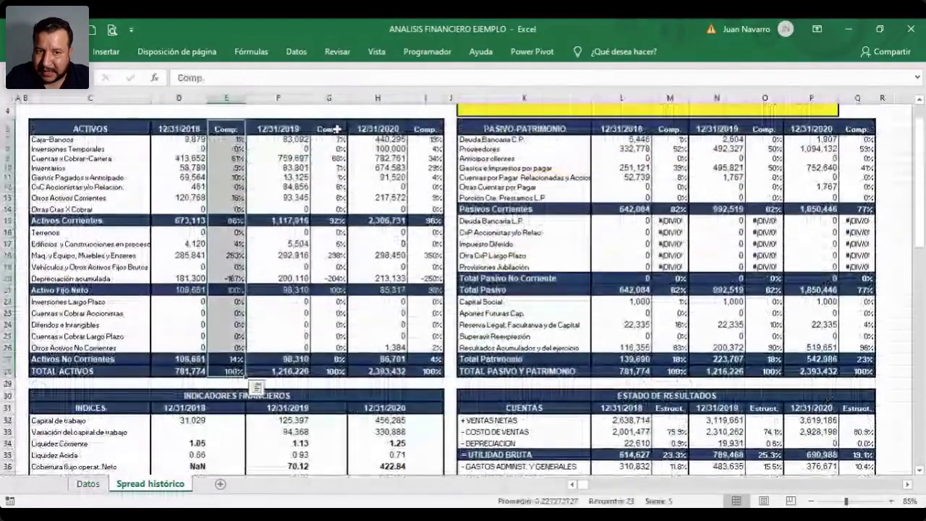
pyautogui.moveTo(336, 129); pyautogui.dragTo(329, 371)
pyautogui.moveTo(425, 129); pyautogui.dragTo(426, 371)
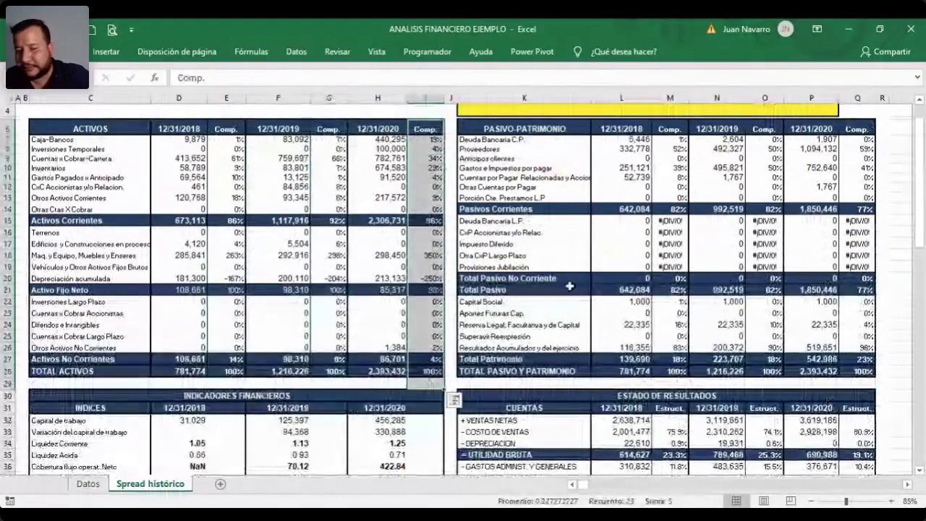
# - Highlight the Indicadores Financieros table from the INDICES header through the Utilidad Neta / Patrimonio row
pyautogui.scroll(-1, 569, 286)
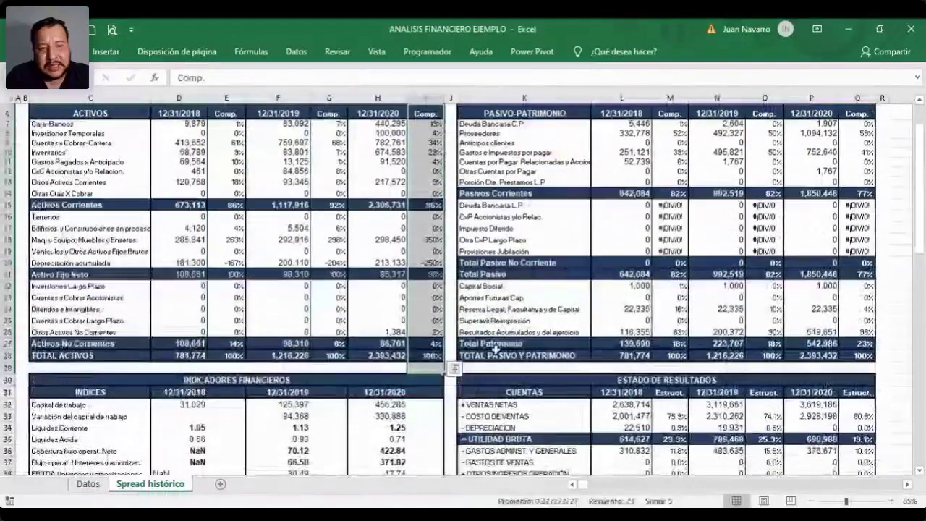
pyautogui.scroll(-5, 315, 288)
pyautogui.scroll(-3, 316, 287)
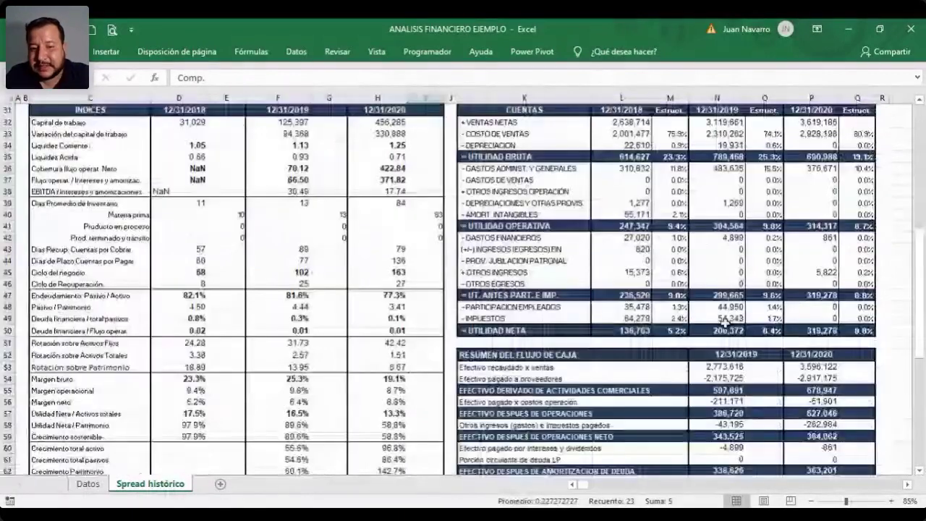
pyautogui.moveTo(80, 109); pyautogui.dragTo(381, 416)
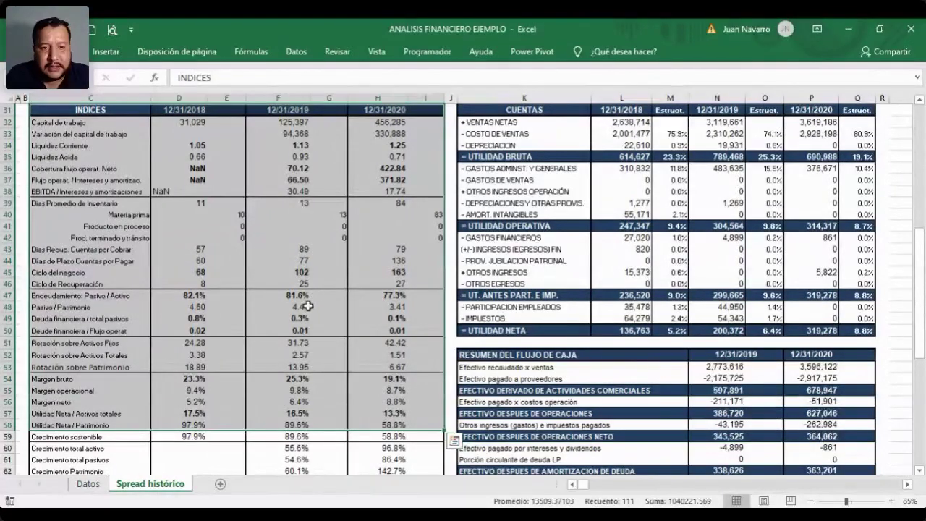
# - Highlight the inventory-to-recovery-cycle indices in rows 39 to 46, the receivable recovery days, and the 12/31/2020 receivable and inventory days together
pyautogui.click(123, 215)
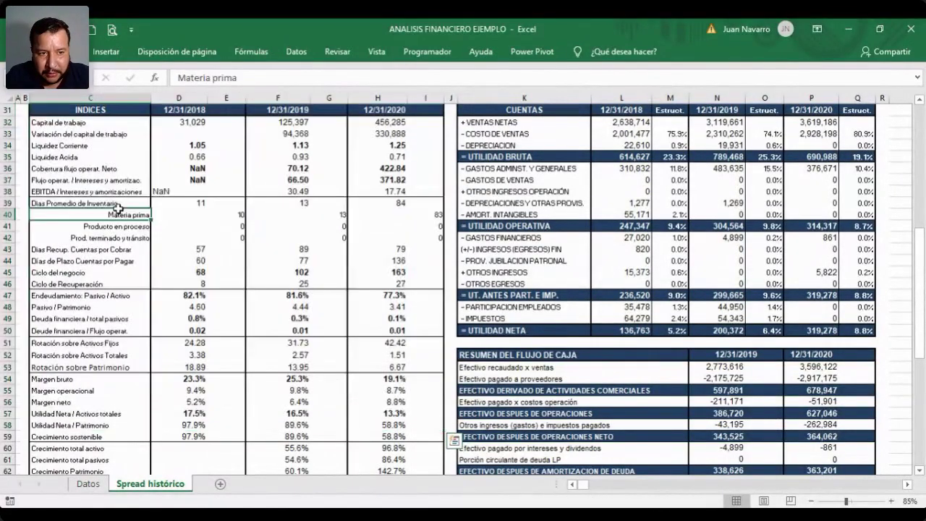
pyautogui.moveTo(117, 204); pyautogui.dragTo(414, 282)
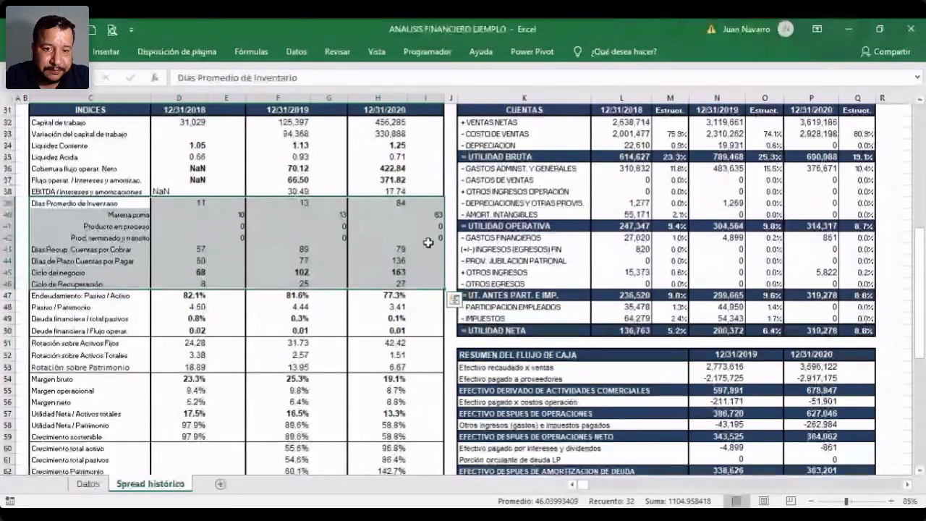
pyautogui.moveTo(196, 249); pyautogui.dragTo(367, 246)
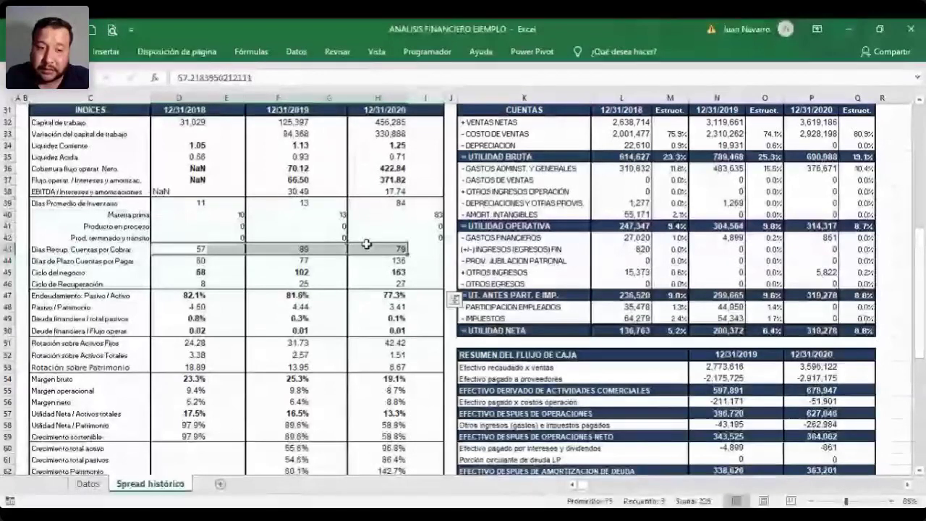
pyautogui.click(367, 246)
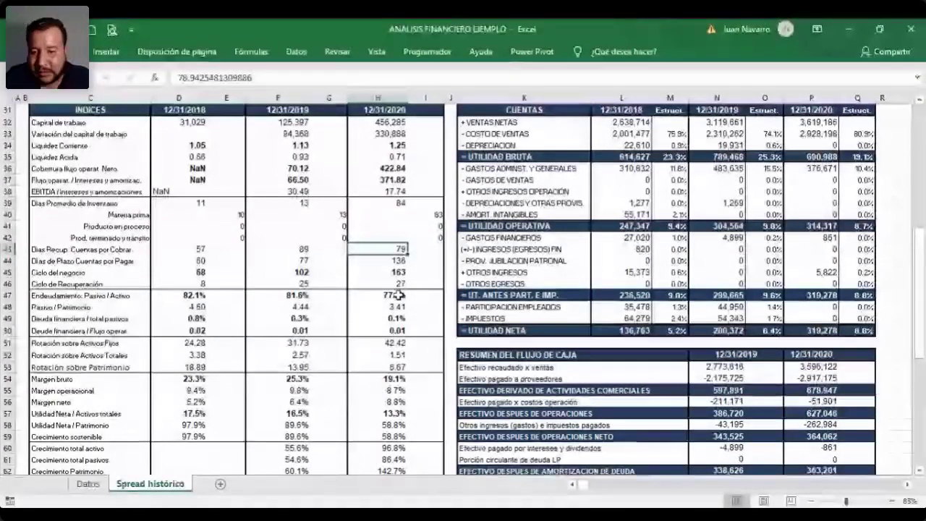
pyautogui.keyDown('ctrl'); pyautogui.click(390, 203); pyautogui.keyUp('ctrl')
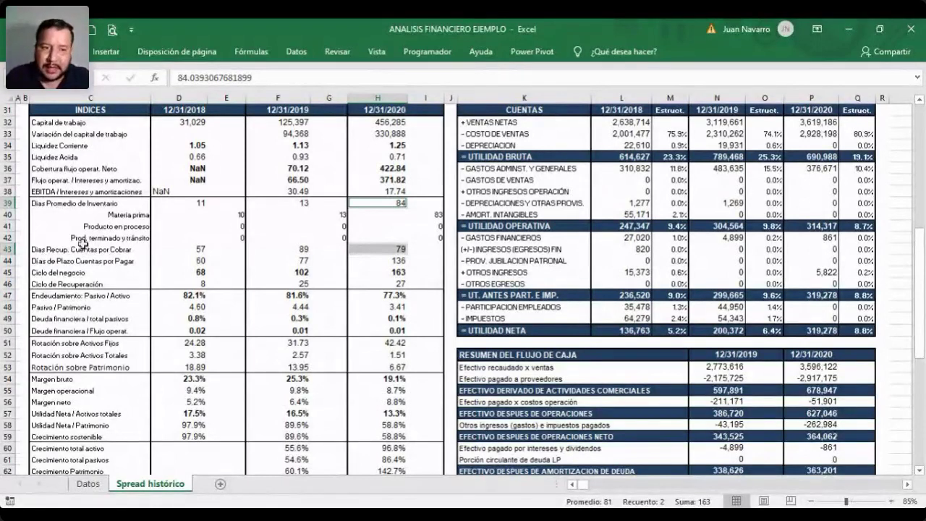
# - Select the entire rows for Dias Promedio de Inventario, Dias Recup. Cuentas por Cobrar and Días de Plazo Cuentas por Pagar together
pyautogui.click(6, 203)
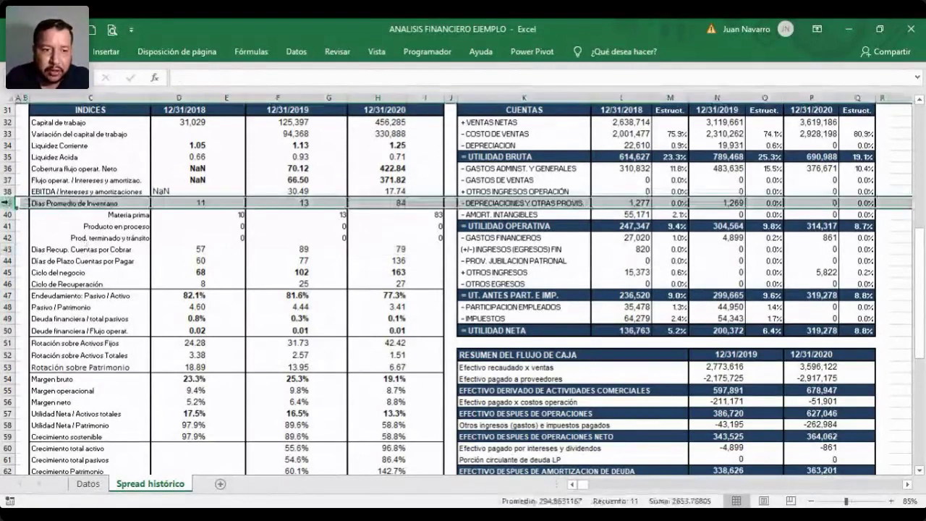
pyautogui.keyDown('ctrl'); pyautogui.click(6, 249); pyautogui.keyUp('ctrl')
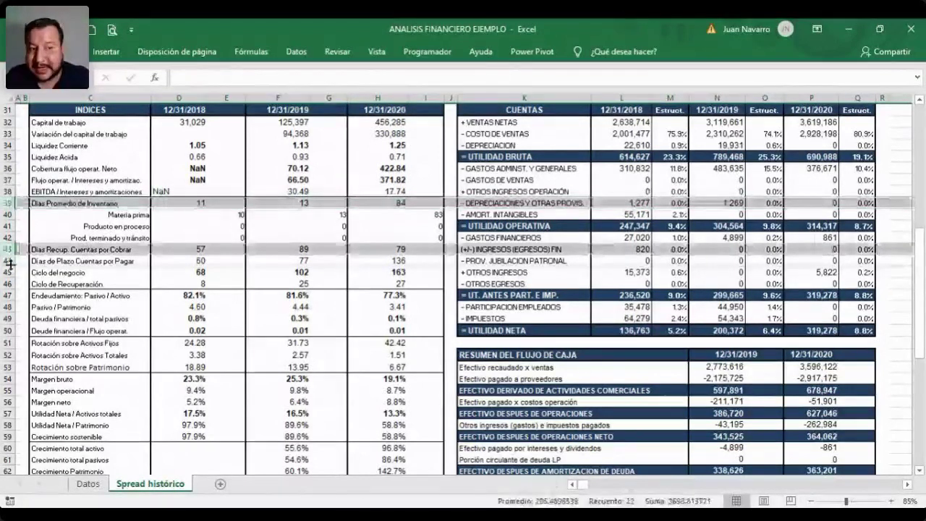
pyautogui.keyDown('ctrl'); pyautogui.click(6, 261); pyautogui.keyUp('ctrl')
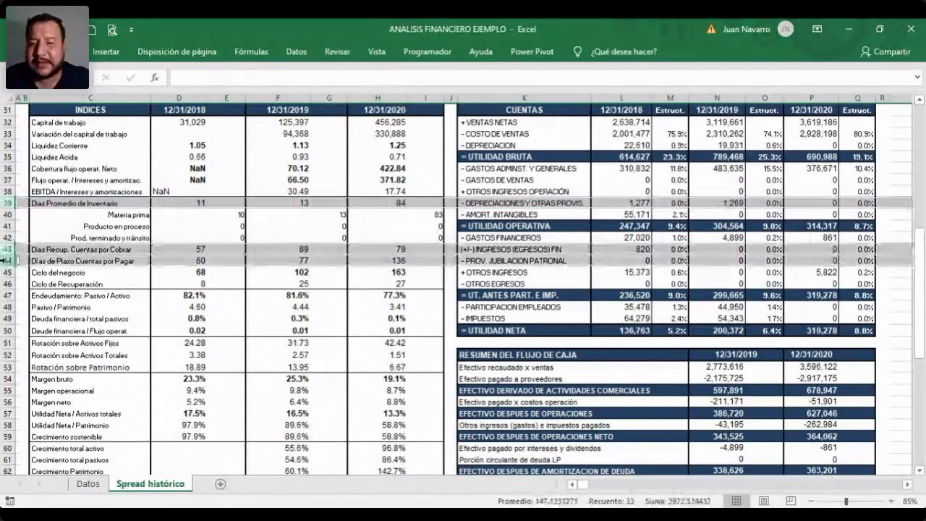